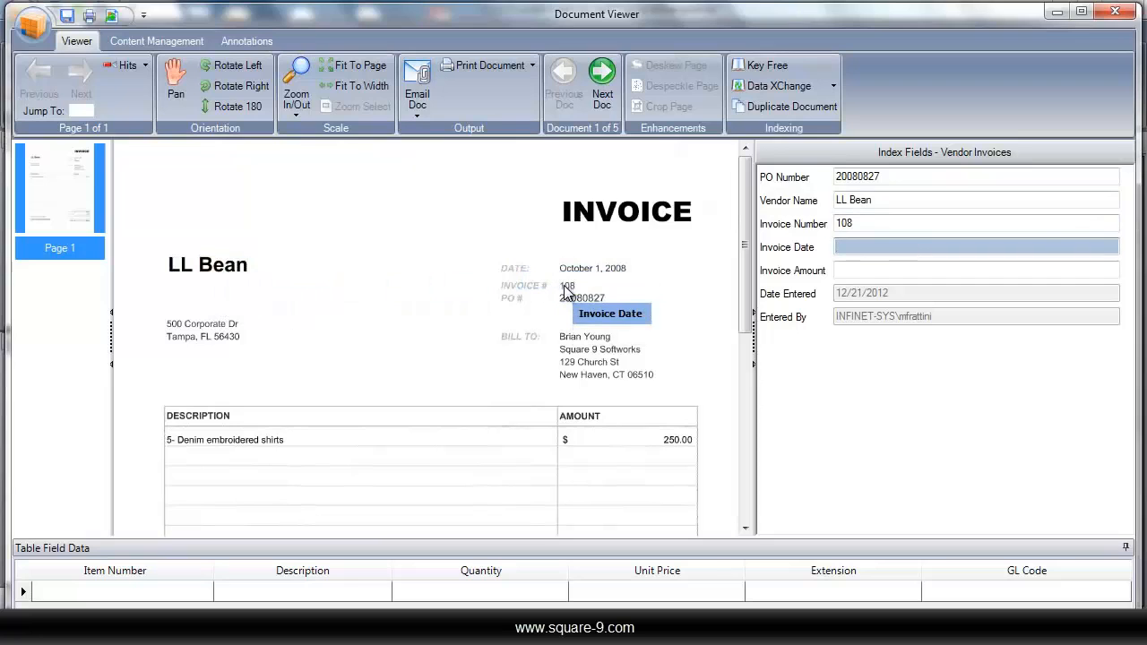
Complete the LL Bean invoice's index by capturing October 1, 2008 as the invoice date and its total as the invoice amount
drag(558, 263, 616, 271)
drag(745, 299, 759, 459)
drag(661, 464, 717, 479)
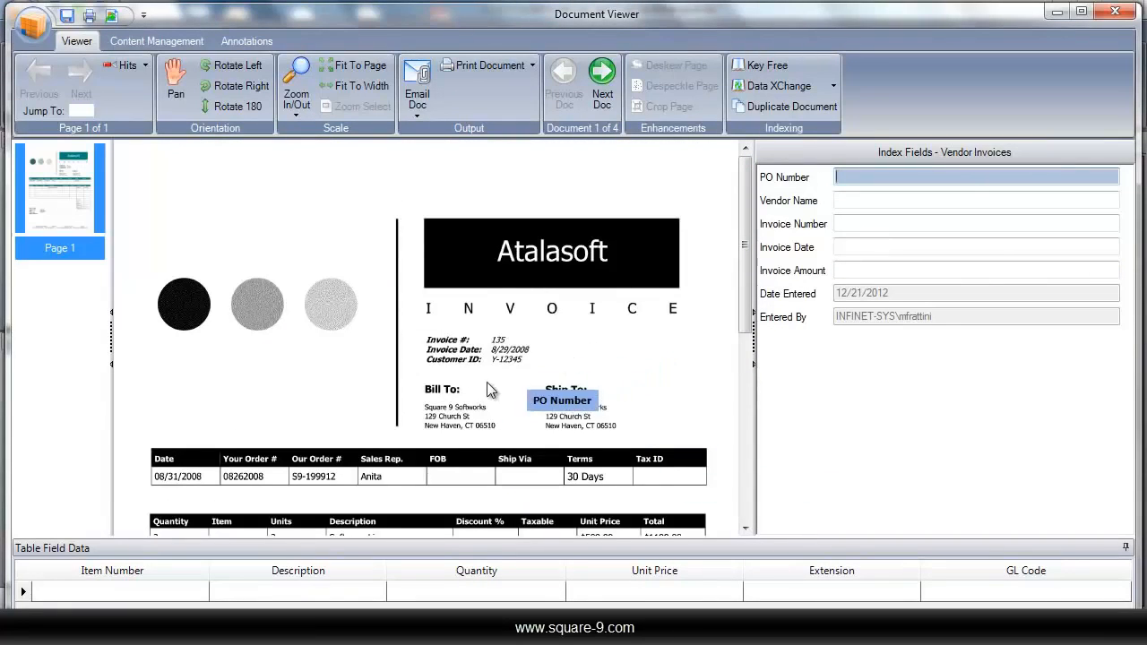
Index the first Atalasoft invoice from the page: PO number, vendor name Atalasoft, invoice number 135, date 8/29/2008 and total amount
click(244, 481)
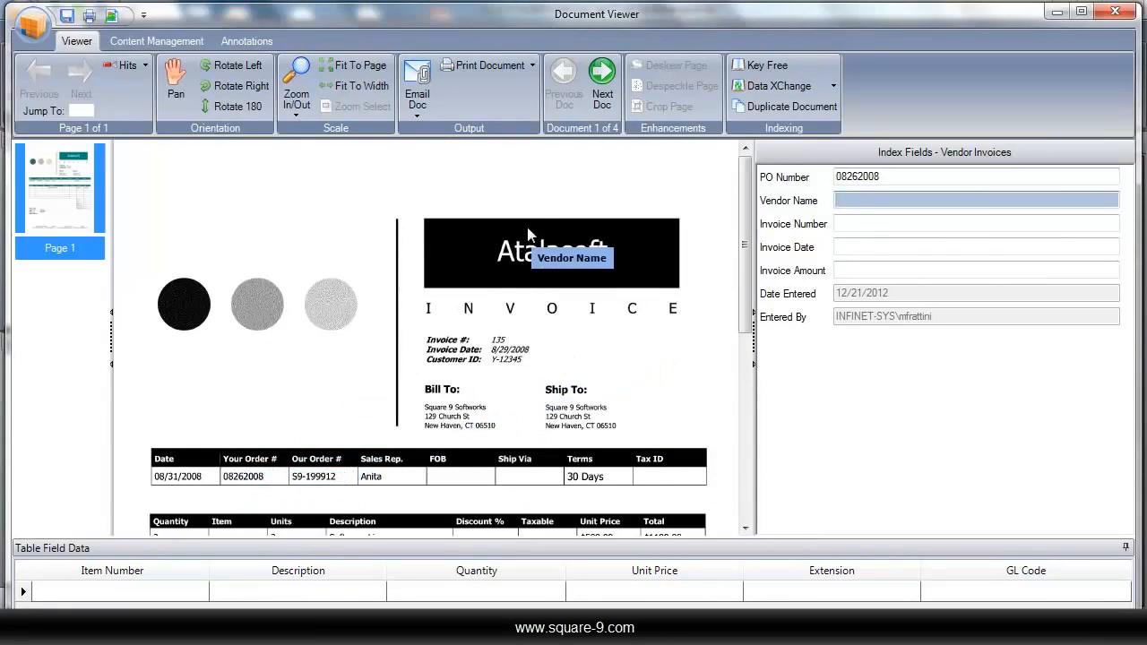
click(544, 254)
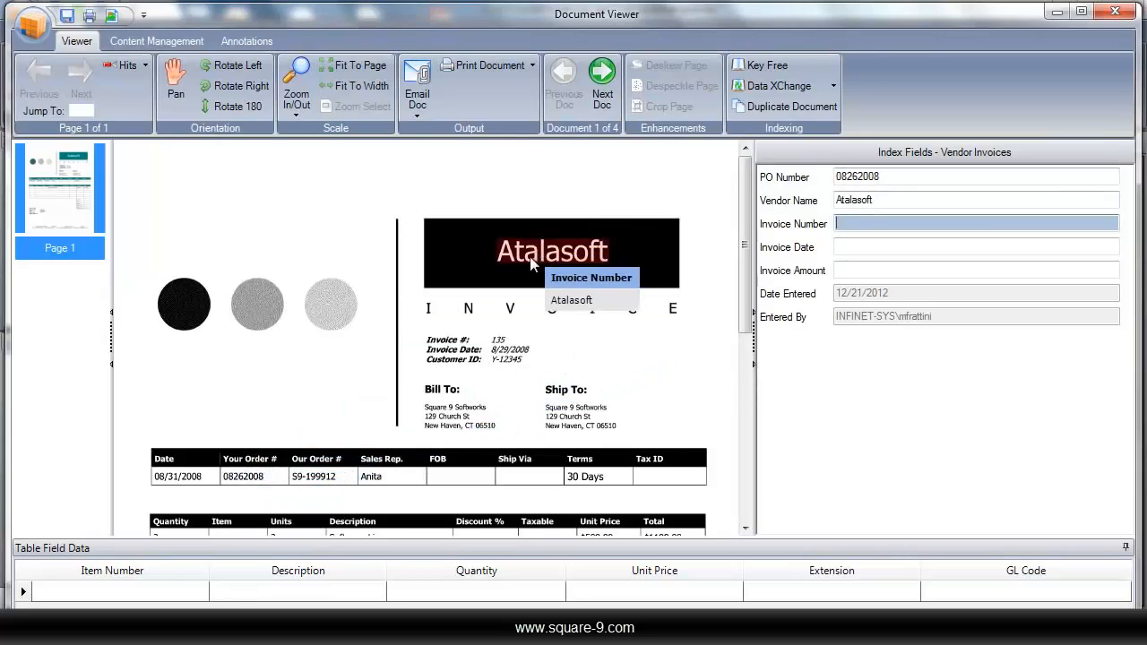
click(499, 344)
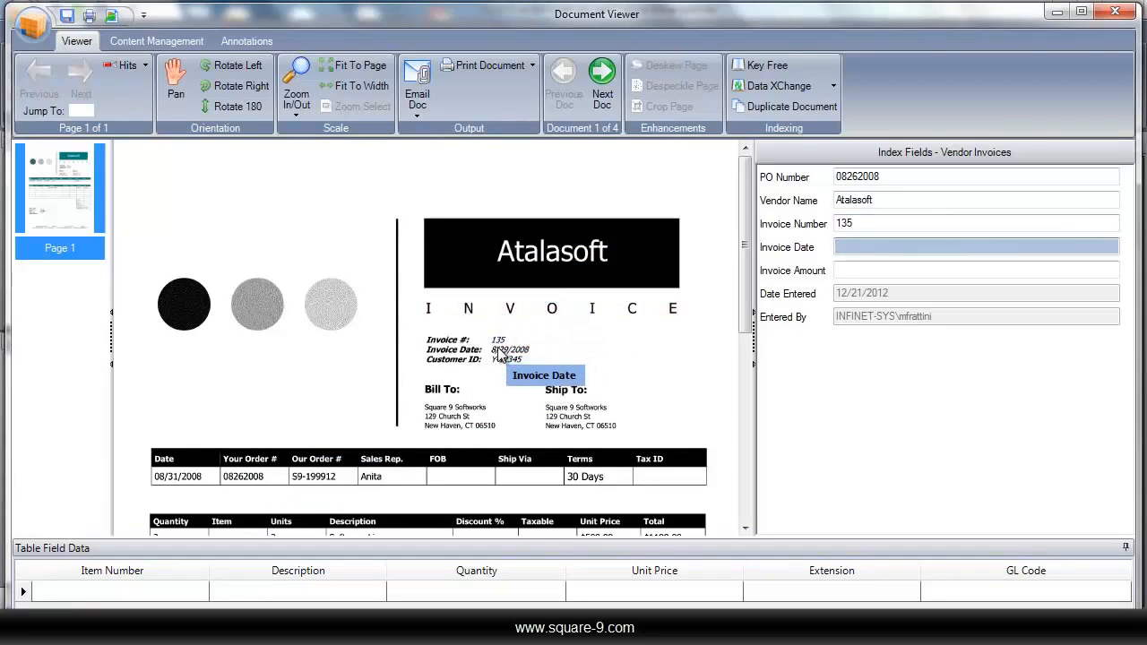
click(502, 351)
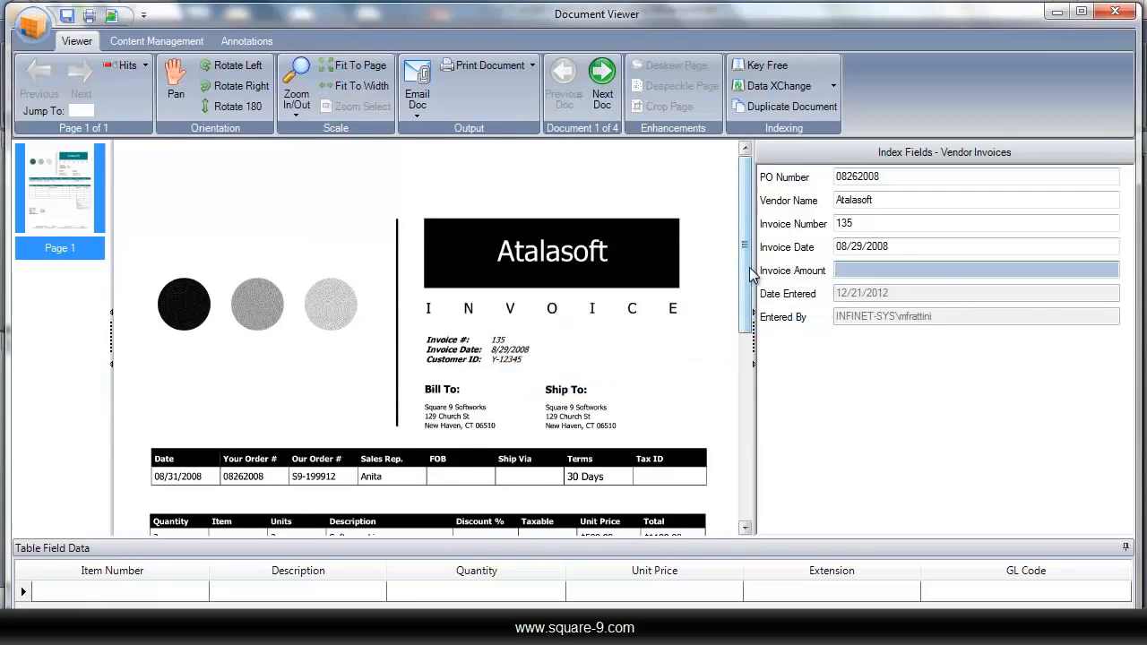
scroll(734, 388, down, 3)
scroll(730, 390, down, 1)
click(667, 399)
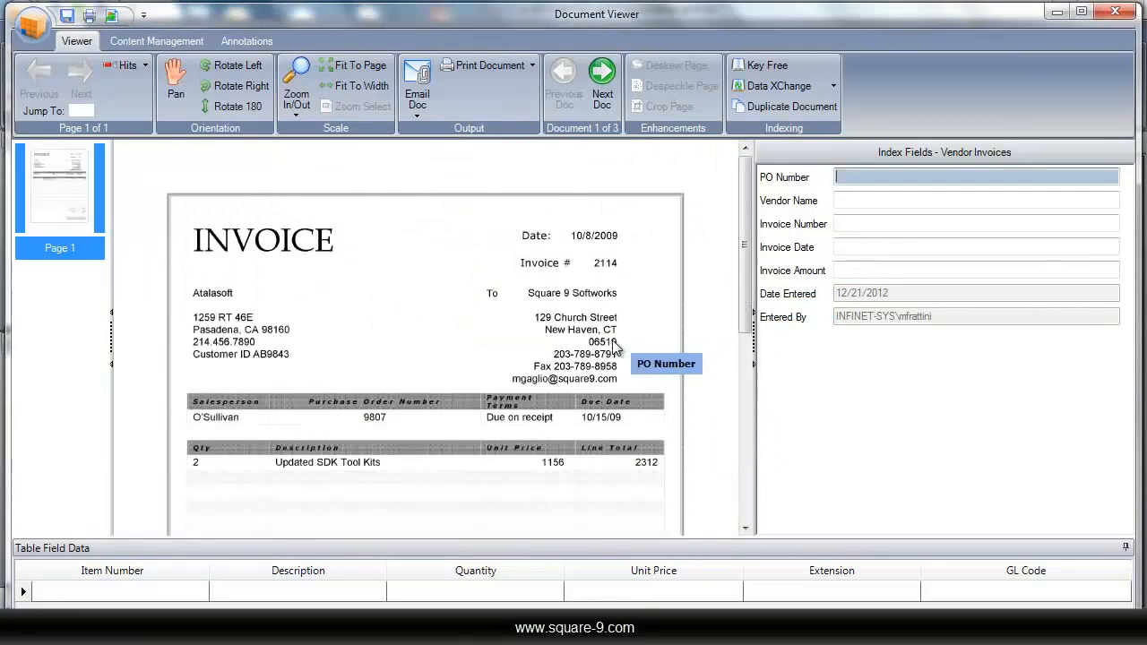
Index the second Atalasoft invoice from the page: PO number, vendor name Atalasoft, invoice number 2114, date 10/8/2009 and total amount
click(376, 417)
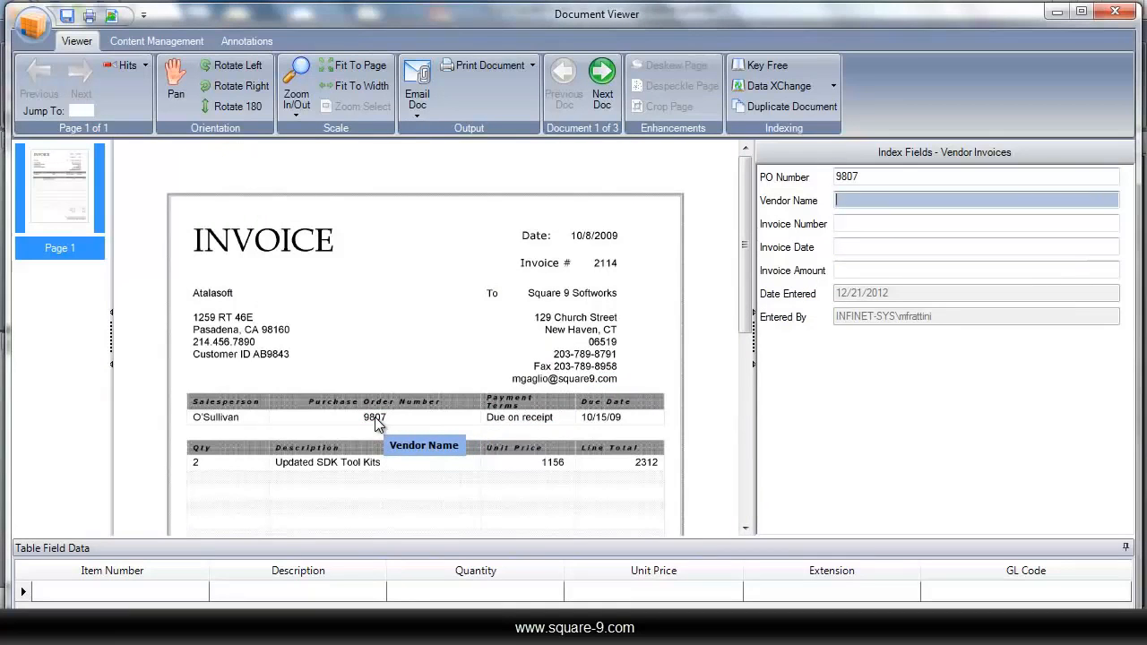
click(213, 293)
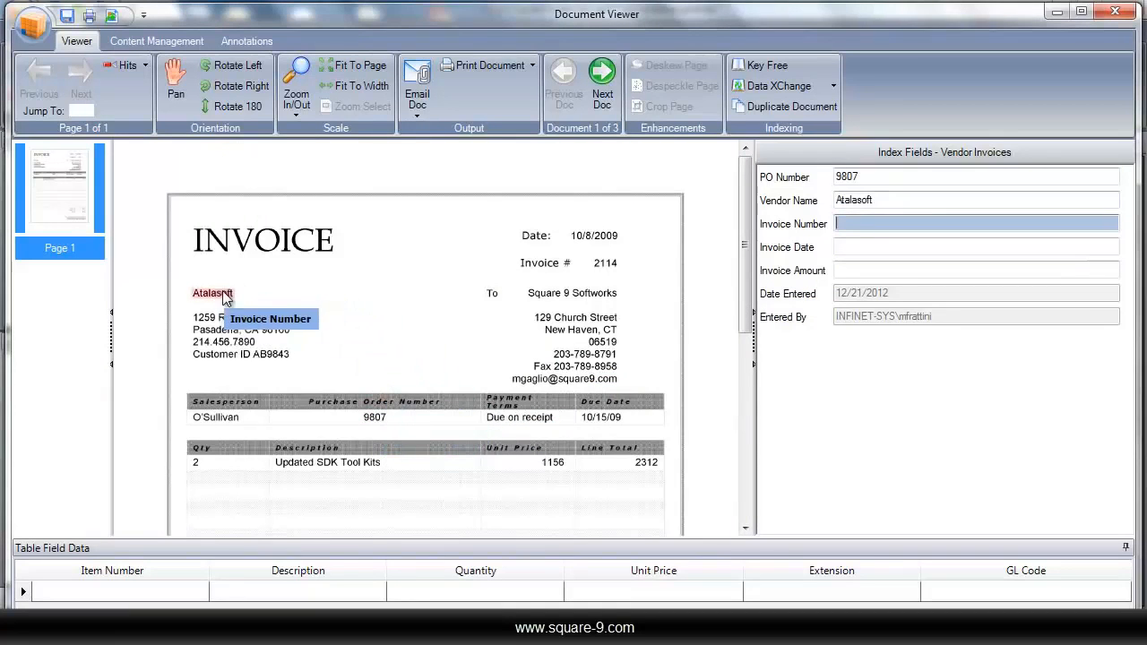
click(601, 262)
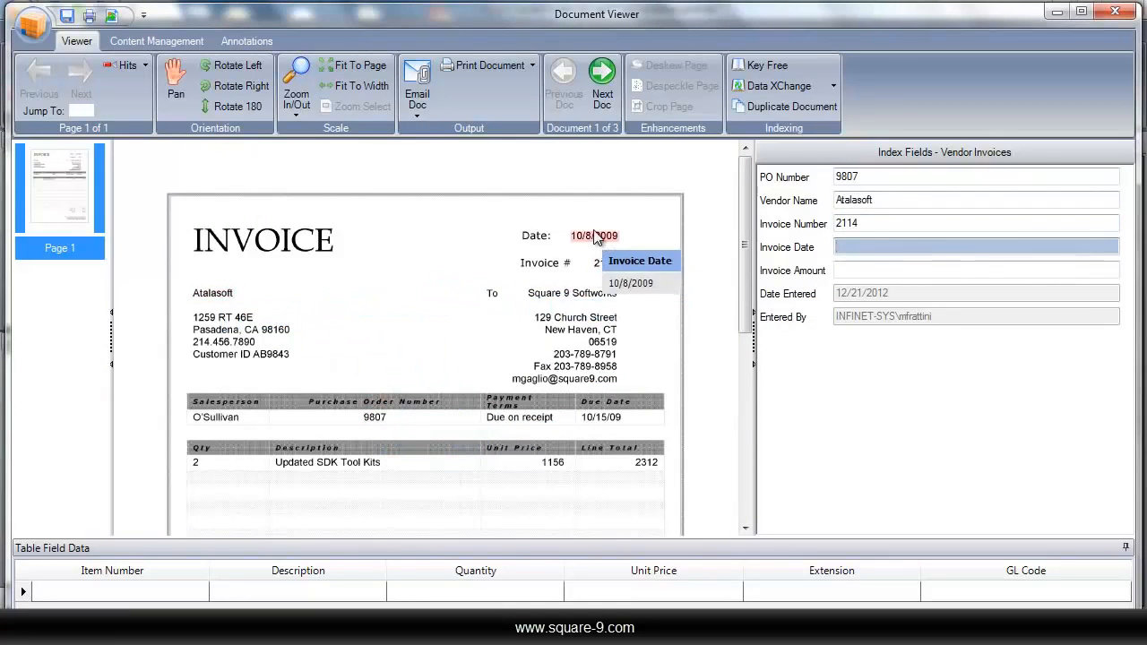
click(595, 237)
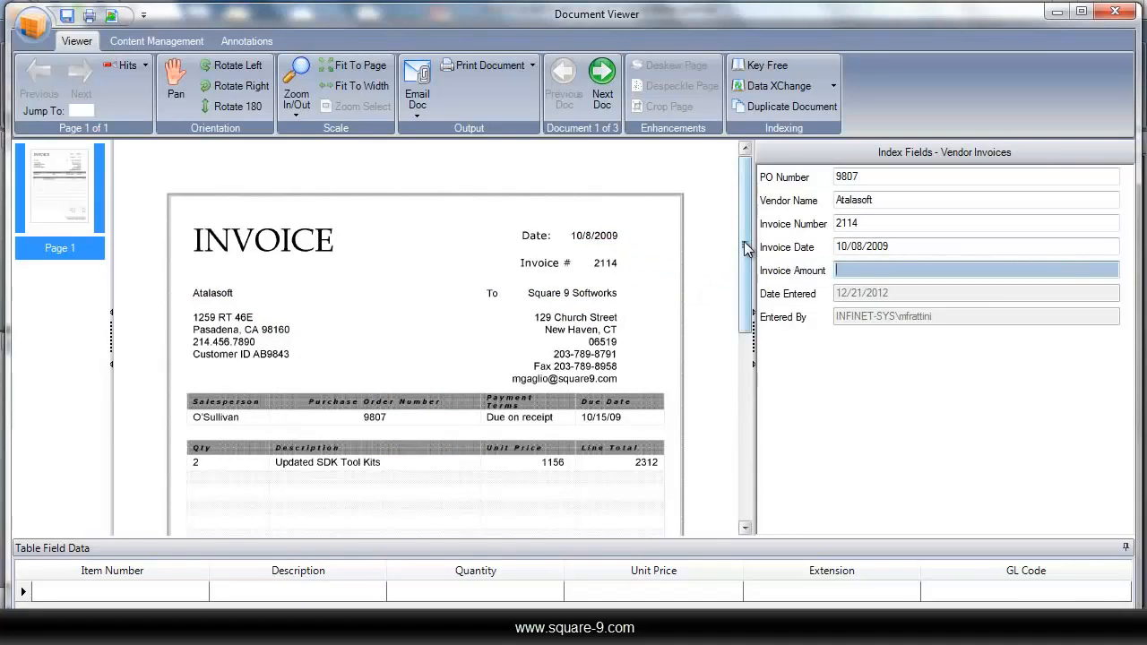
drag(746, 243, 745, 421)
click(645, 353)
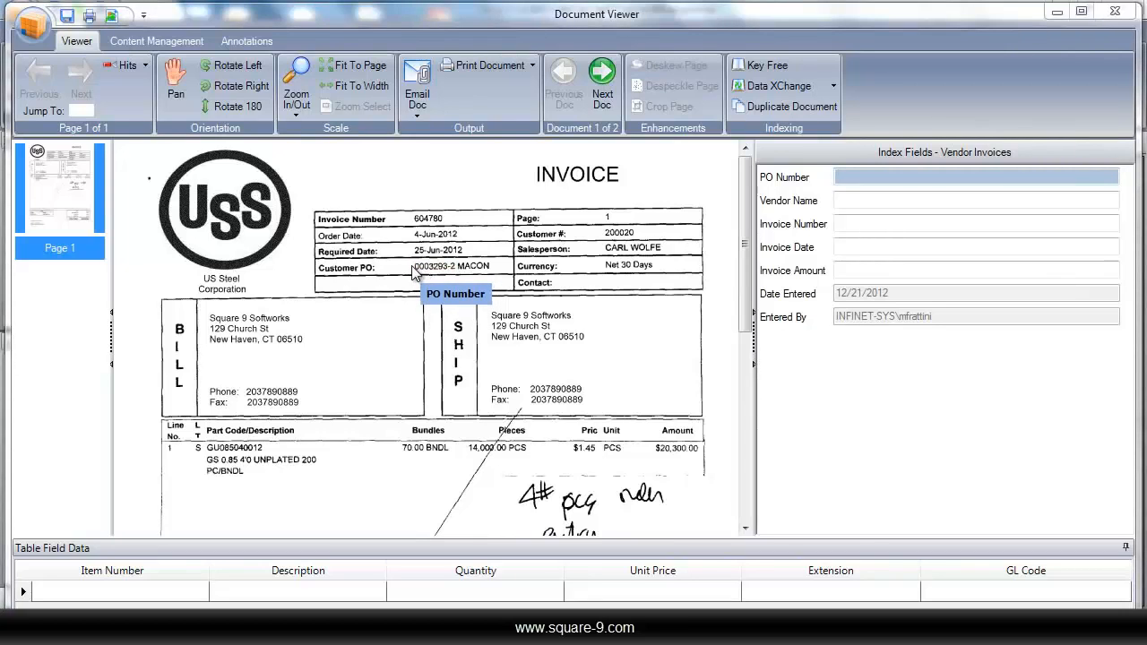
Capture the US Steel invoice's PO number without its suffix, and the vendor name from the two lines below the logo
drag(413, 266, 447, 276)
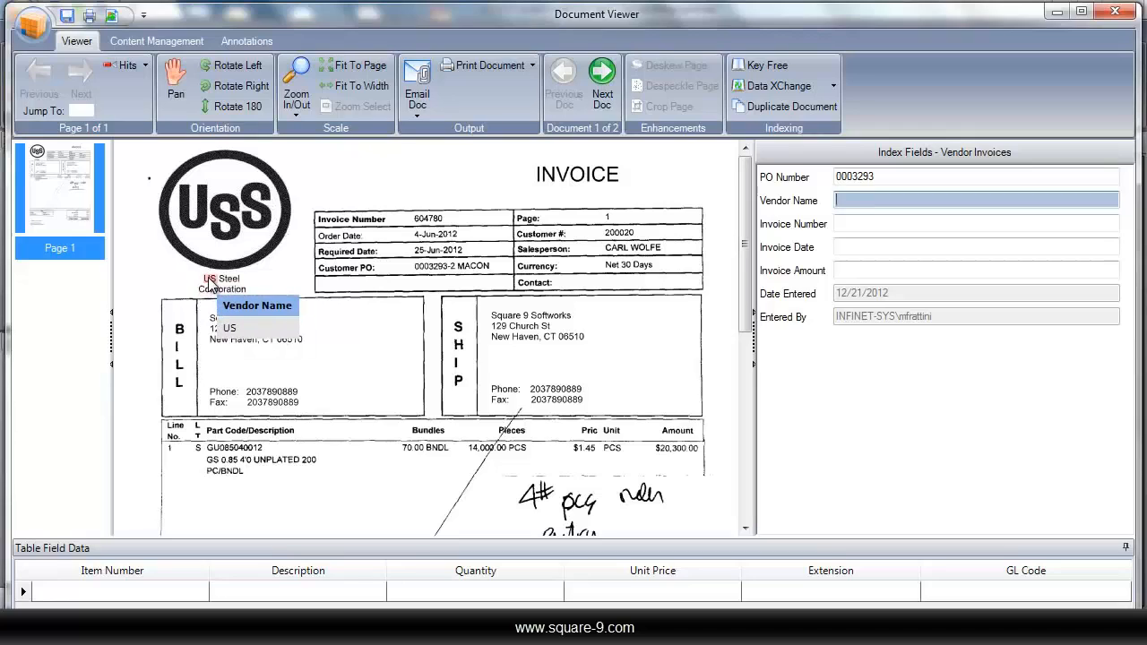
drag(210, 282, 226, 293)
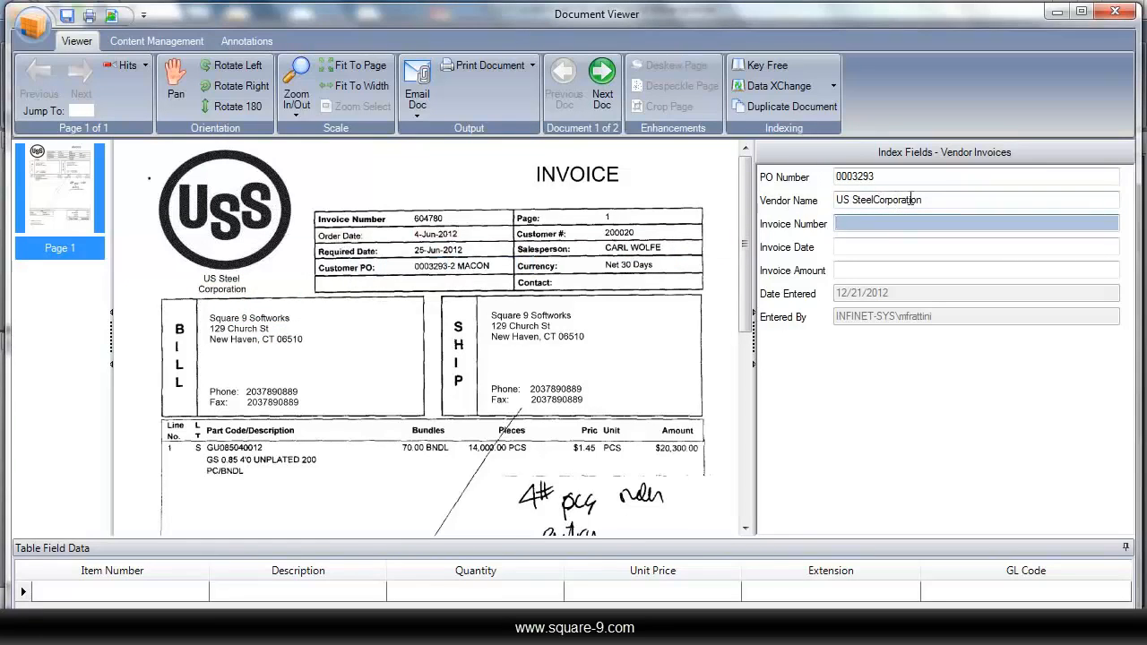
Try to recapture the vendor name from the full two-line company name below the logo
drag(943, 201, 859, 195)
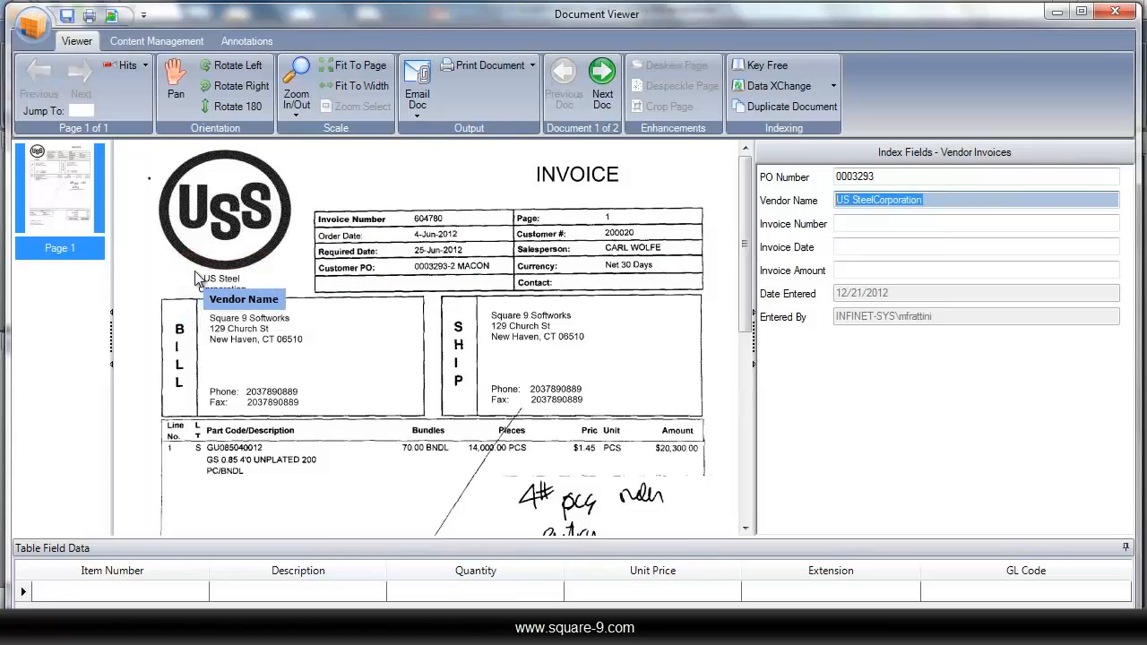
drag(196, 272, 251, 288)
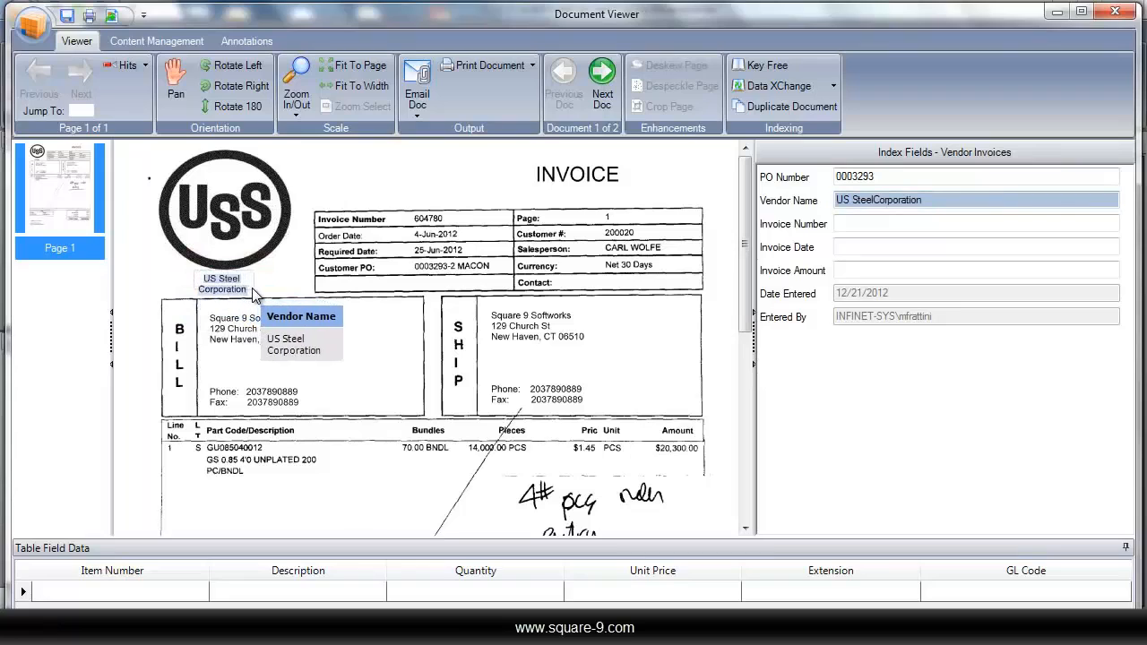
key(Tab)
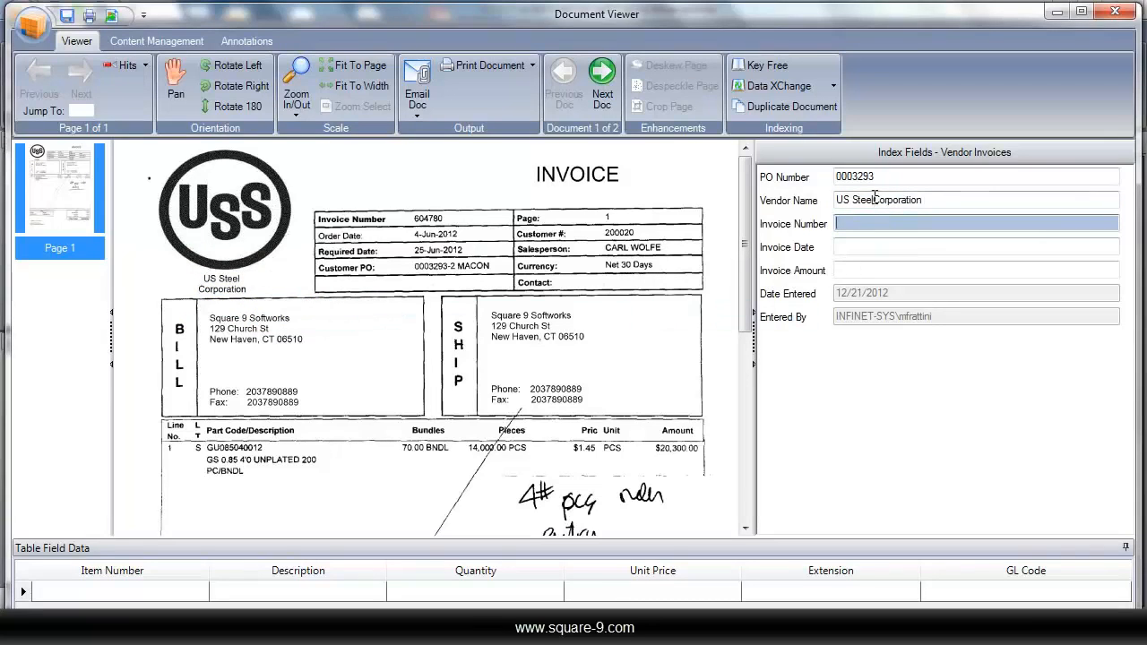
Recapture the two-line vendor name and edit it in the Vendor Name preview to read US Steel Corporation on one line
click(935, 200)
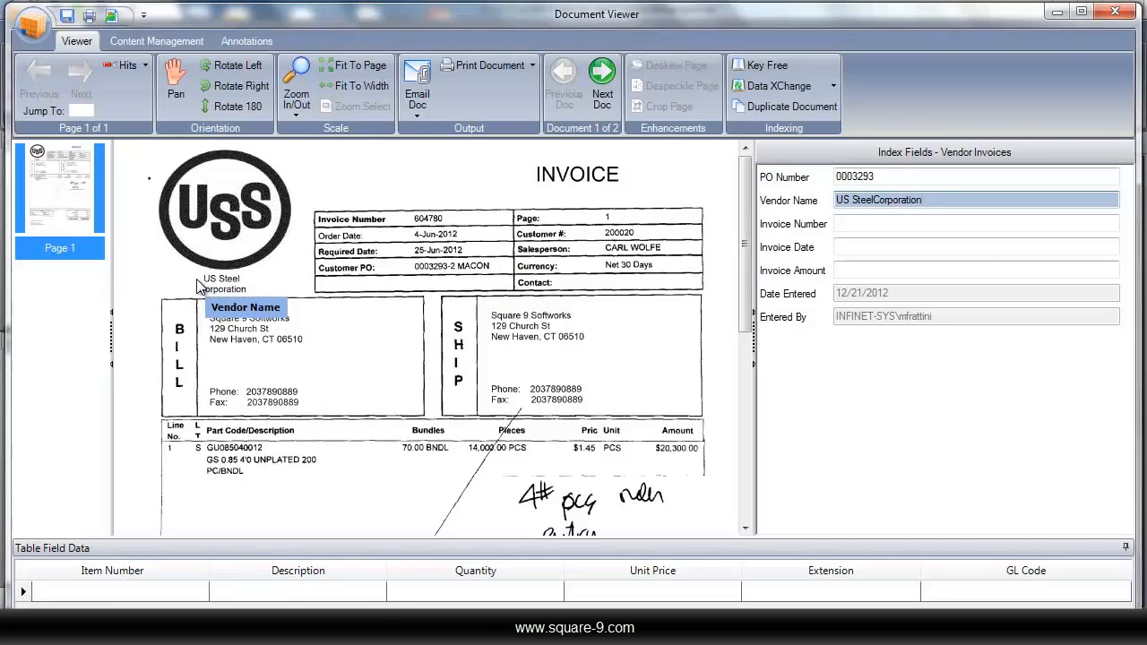
drag(197, 273, 249, 296)
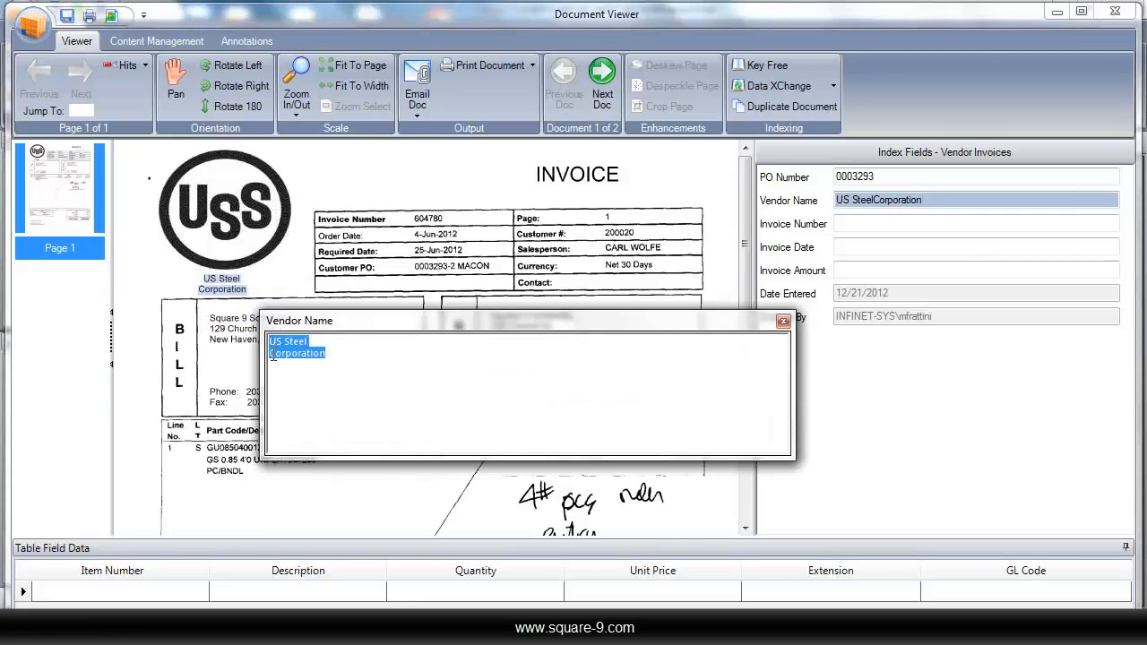
click(271, 357)
key(BackSpace)
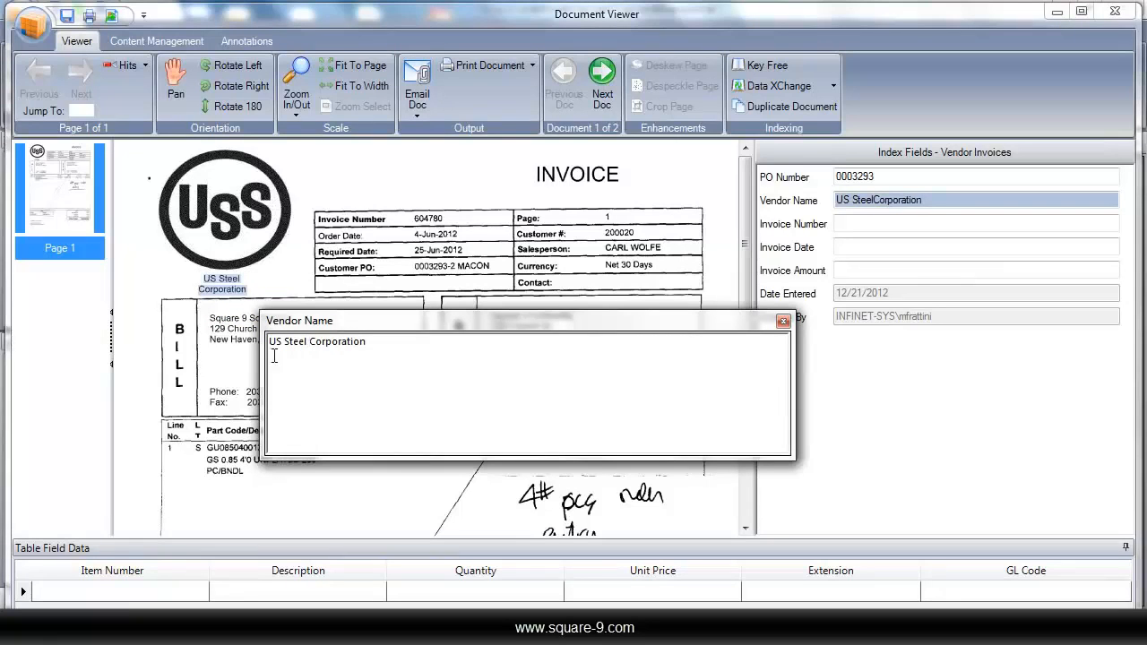
key(Tab)
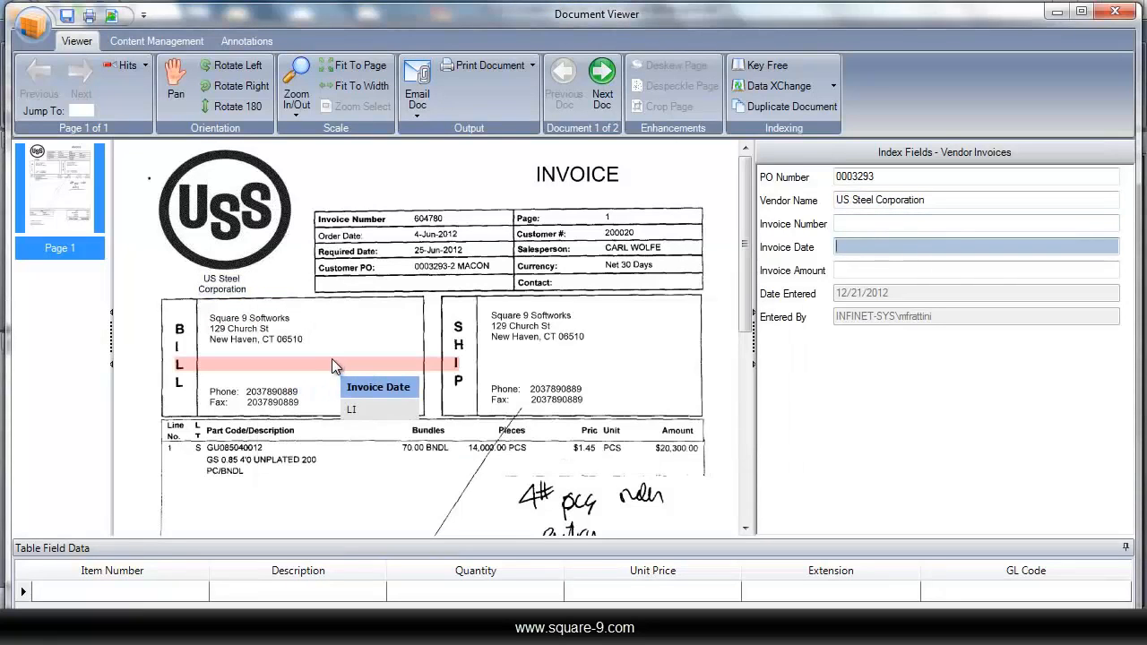
Capture the US Steel invoice number 604780, the order date 4-Jun-2012 as invoice date, and the $20,300.00 order total as invoice amount
key(shift+Tab)
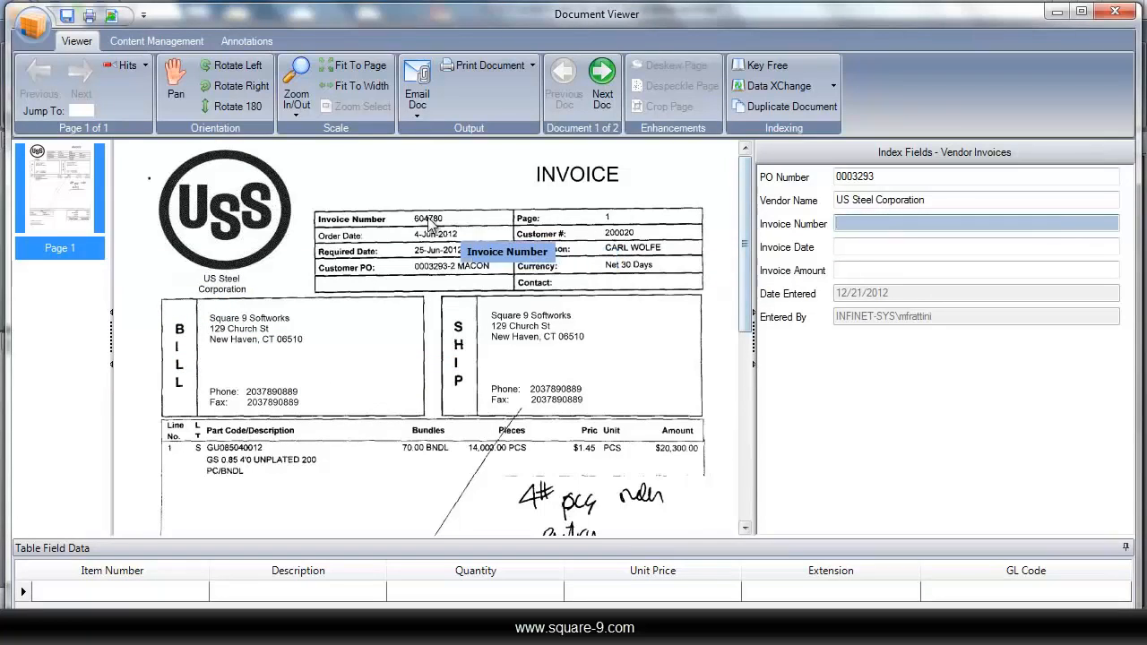
click(422, 222)
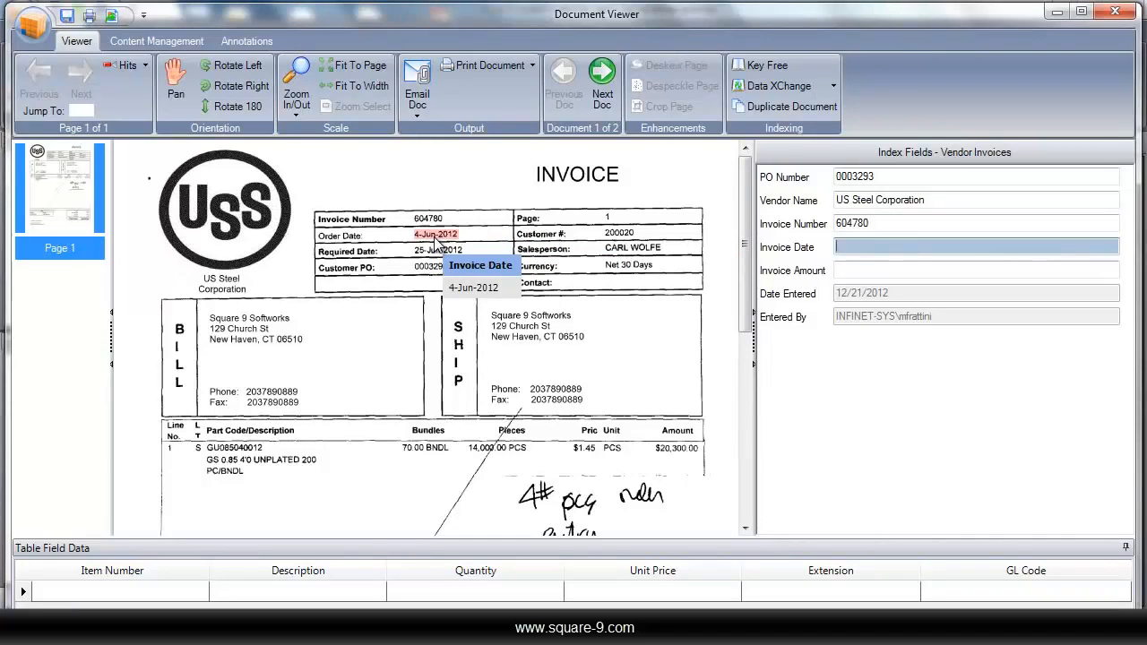
click(435, 240)
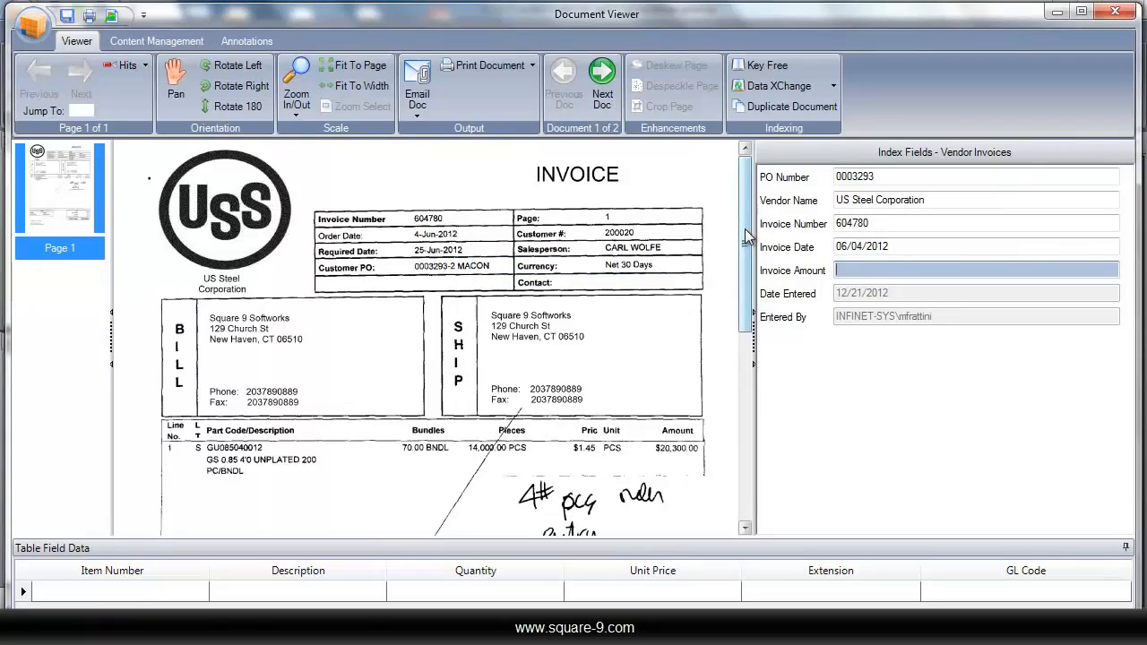
drag(746, 251, 747, 400)
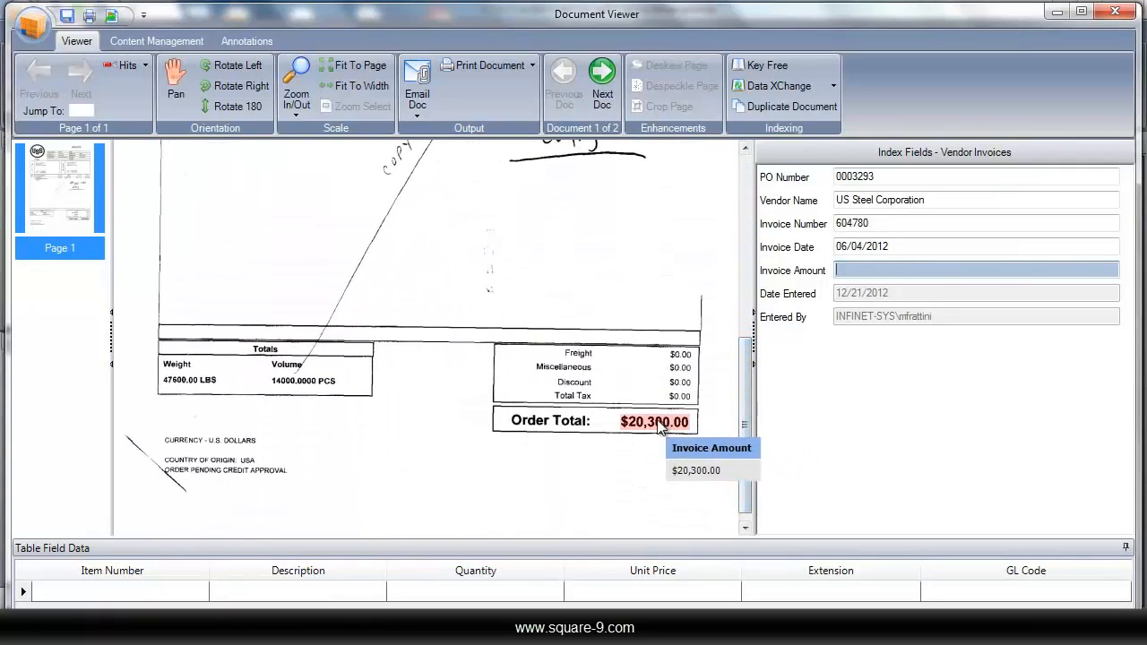
click(695, 425)
Index the last invoice from the page: PO number, vendor Square 9 Distributers, invoice number 201215, date 2/03/2012 and amount $10,979.40
click(647, 335)
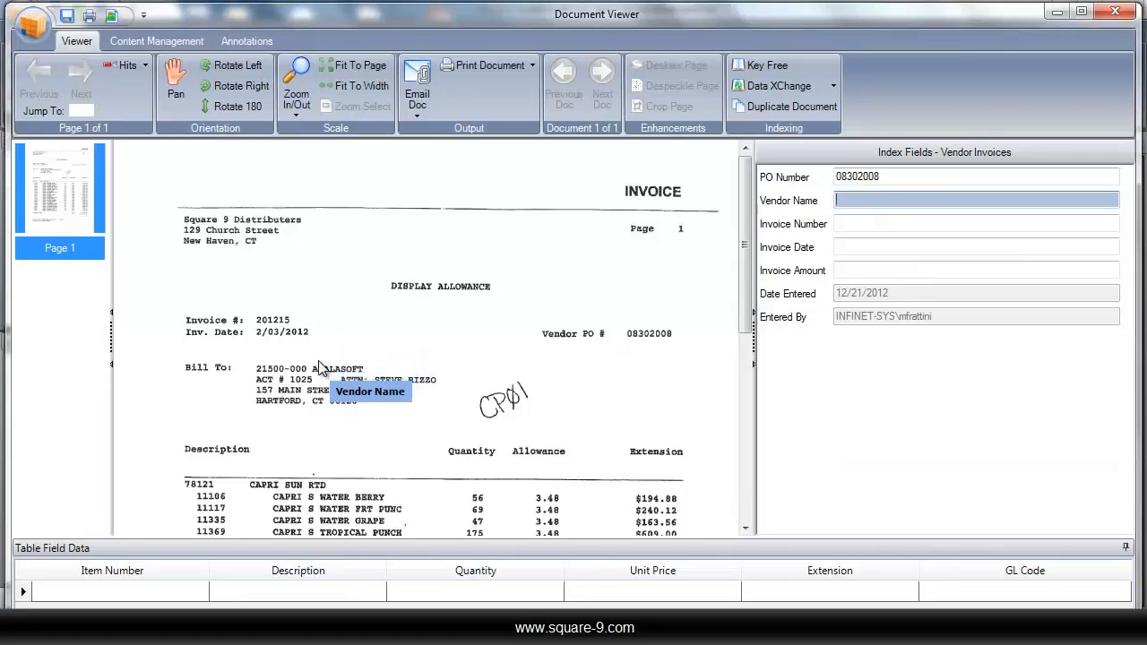
drag(203, 220, 260, 223)
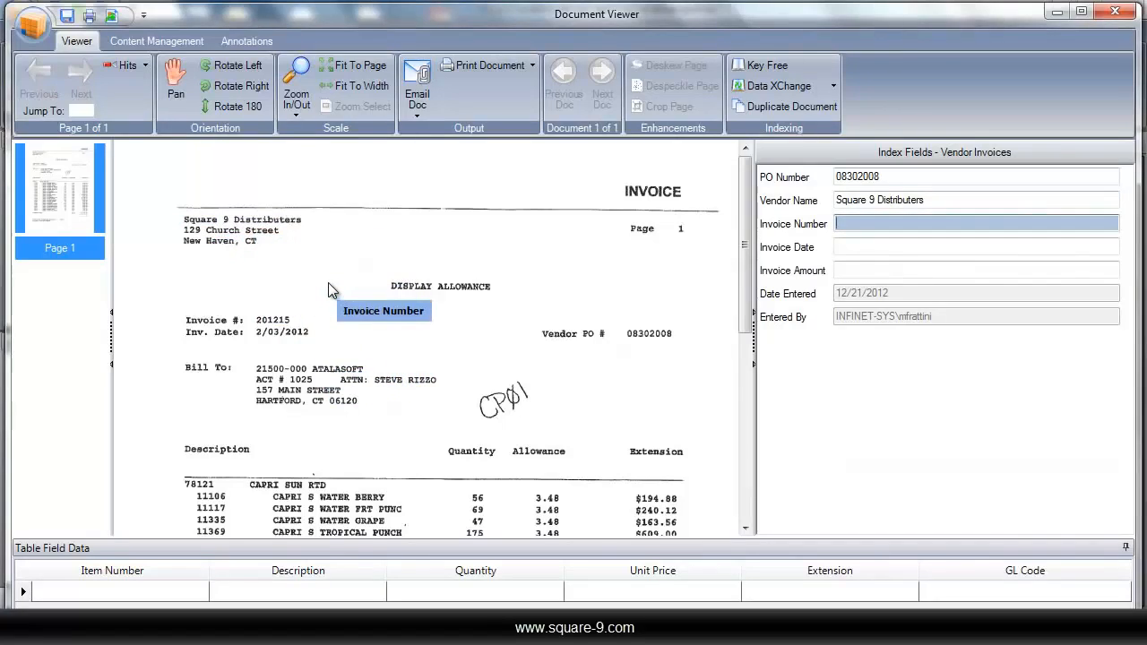
click(287, 319)
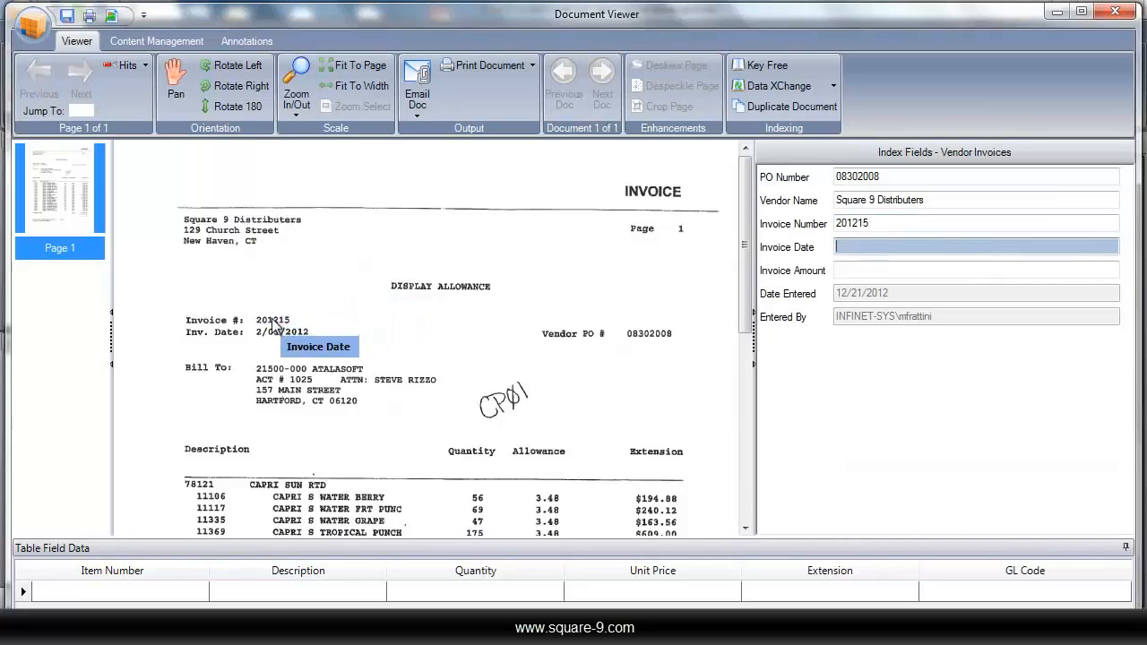
click(273, 333)
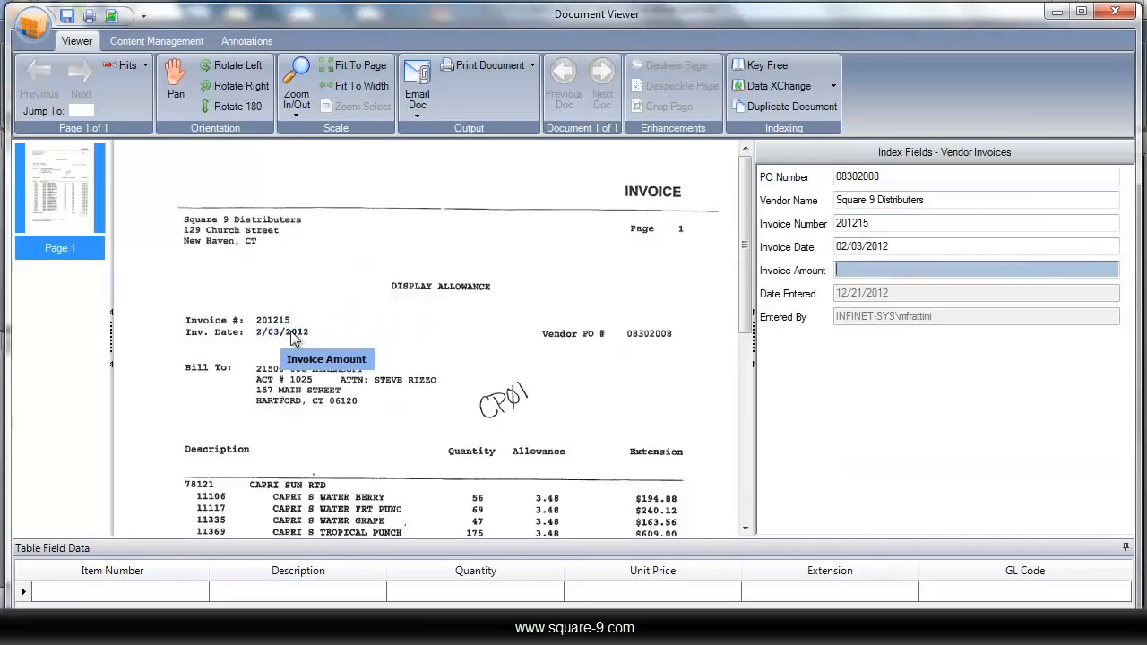
drag(742, 280, 739, 436)
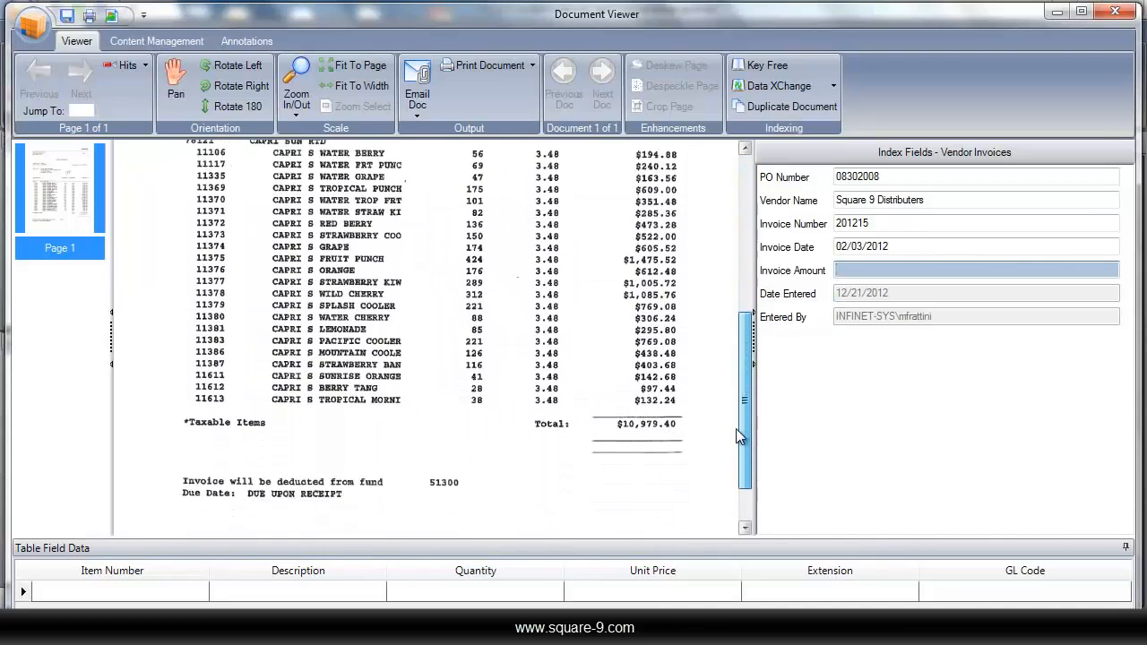
click(647, 422)
Enlarge the Table Field Data area while keeping the invoice's line items in view
drag(747, 291, 744, 421)
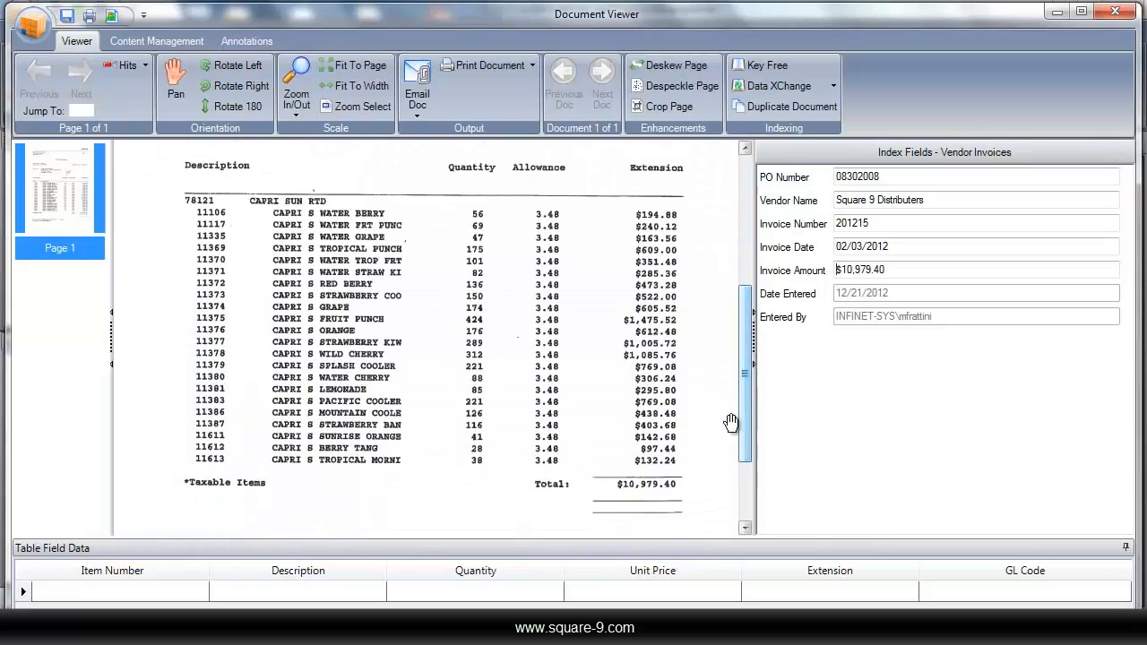
drag(542, 538, 543, 430)
drag(748, 286, 751, 296)
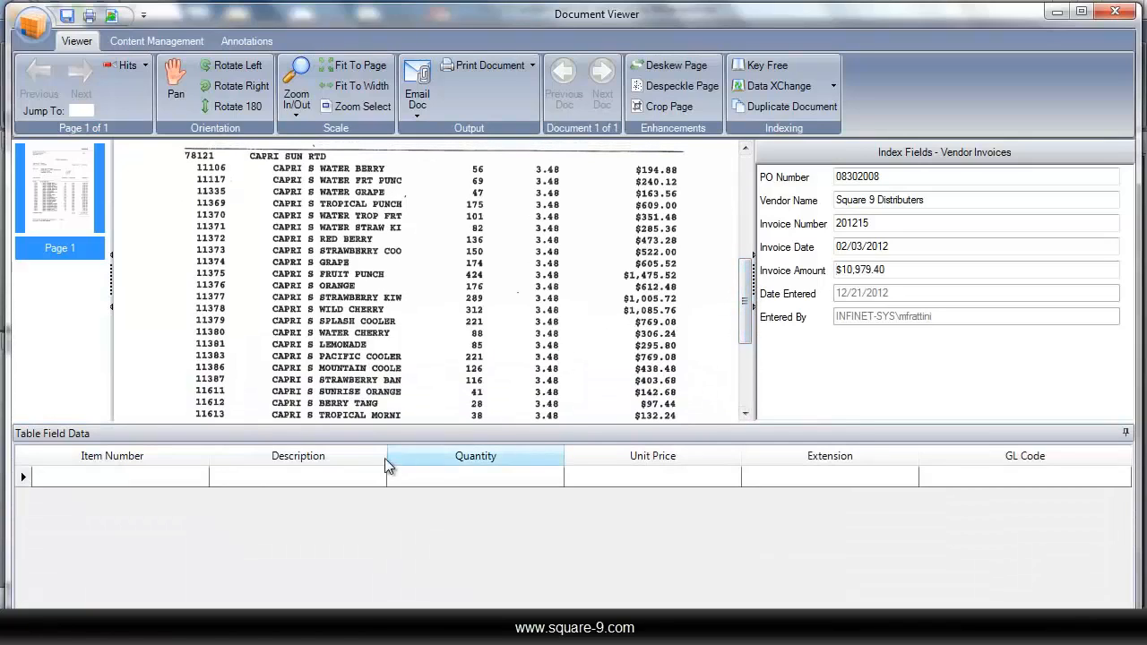
Start Key Free indexing at the first Item Number cell and capture the item number and description columns for items 11106 to 11613
click(136, 479)
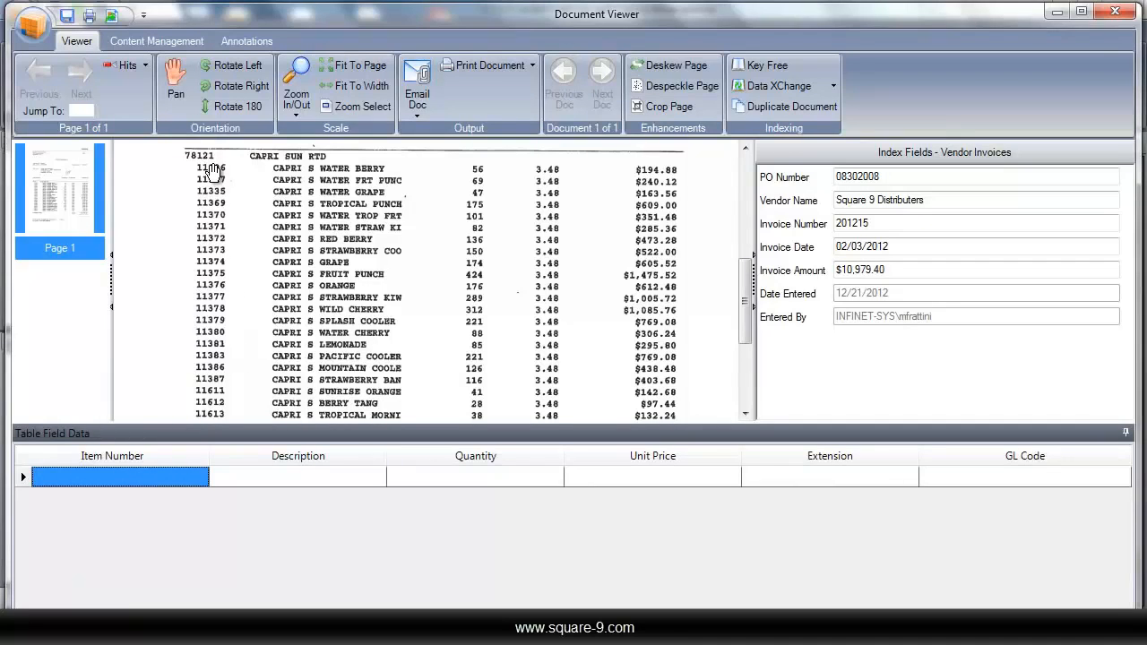
click(766, 66)
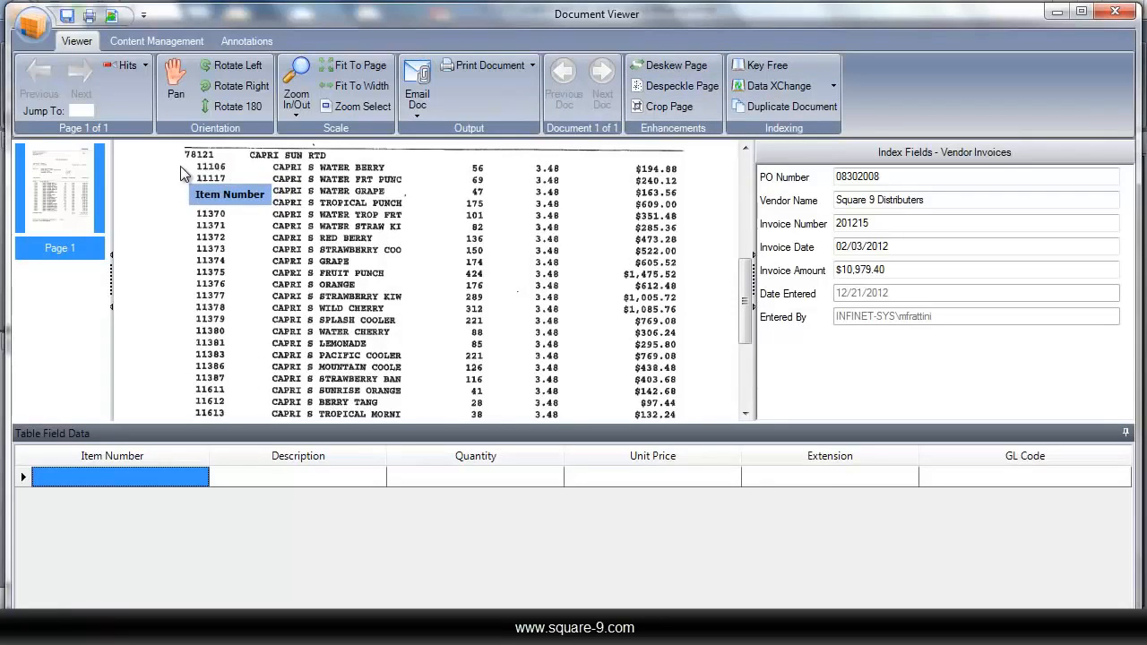
drag(192, 163, 231, 414)
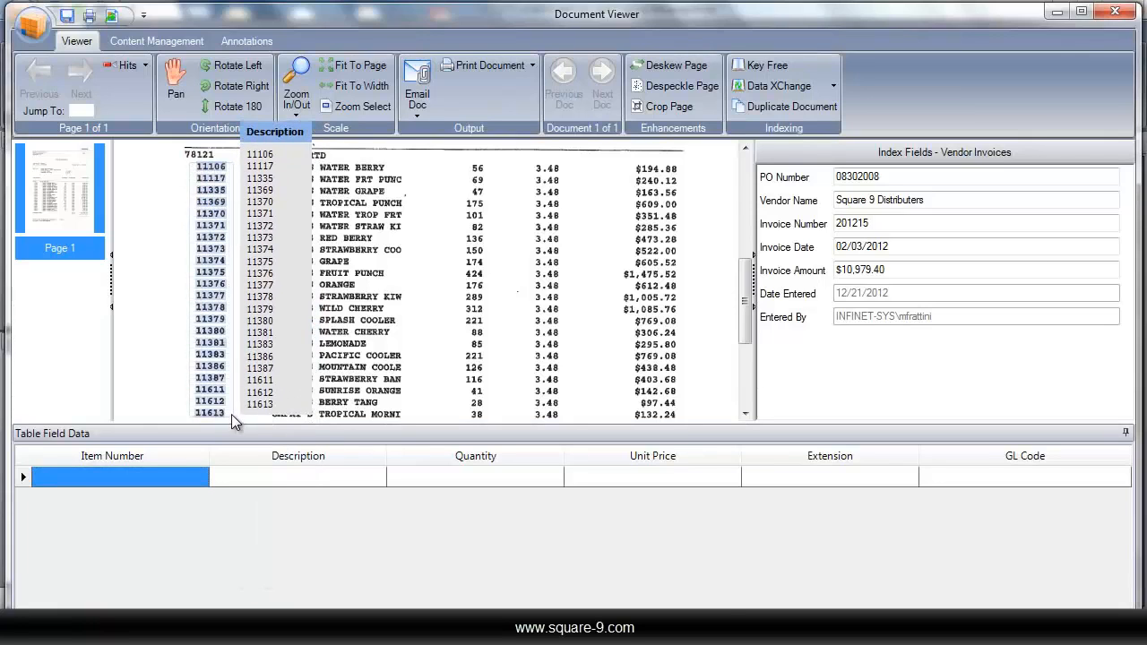
drag(278, 166, 428, 423)
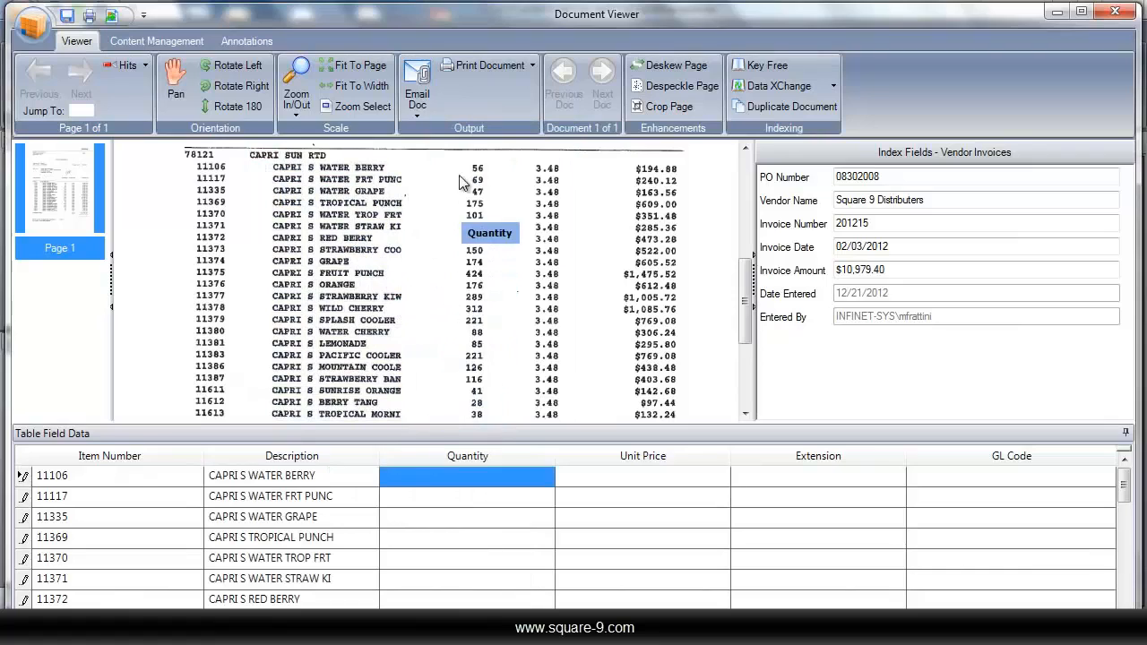
Capture the quantity and unit price columns for items 11106 to 11613, correcting the unit prices misread as 3*48 to 3.48
drag(458, 162, 499, 417)
drag(532, 165, 562, 423)
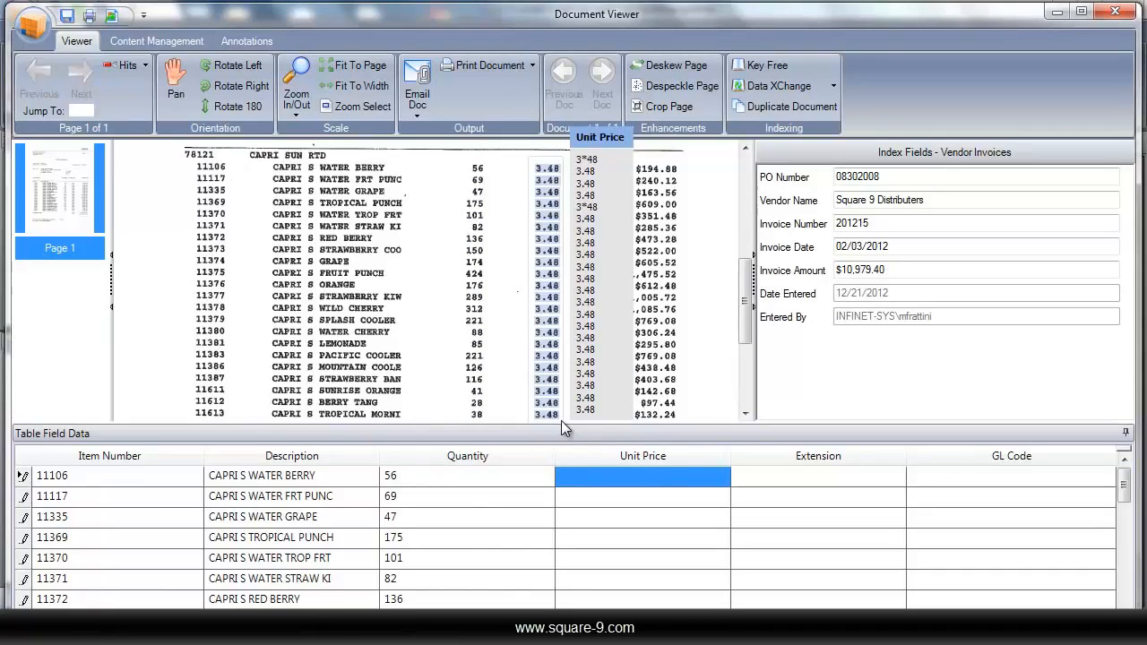
drag(561, 420, 561, 420)
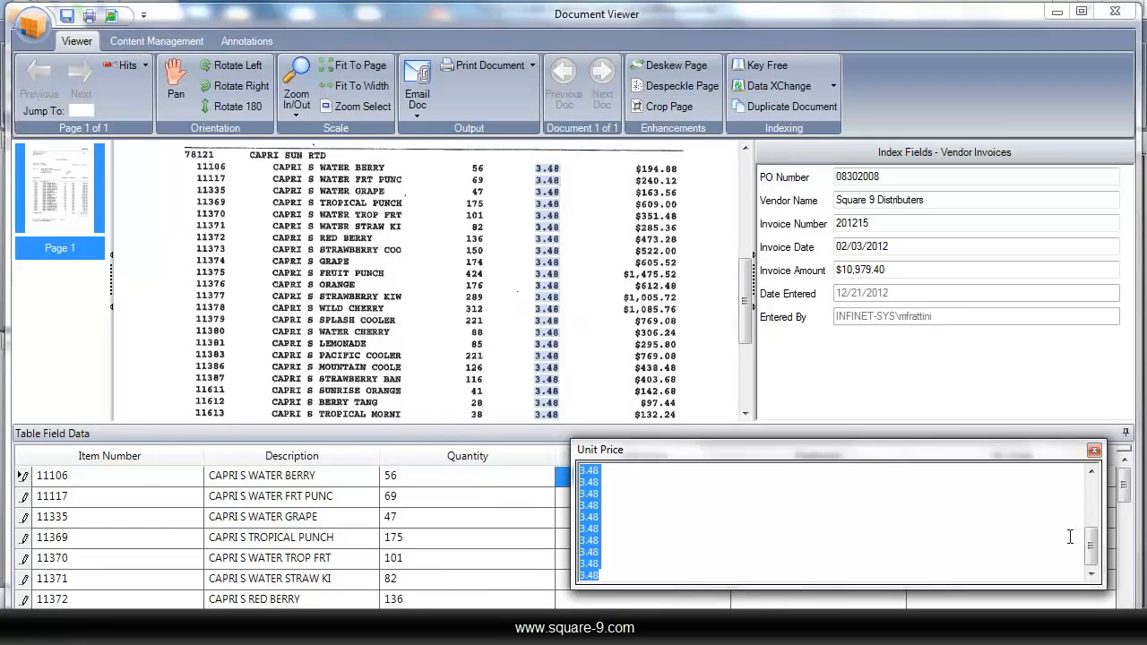
drag(1092, 547, 1093, 490)
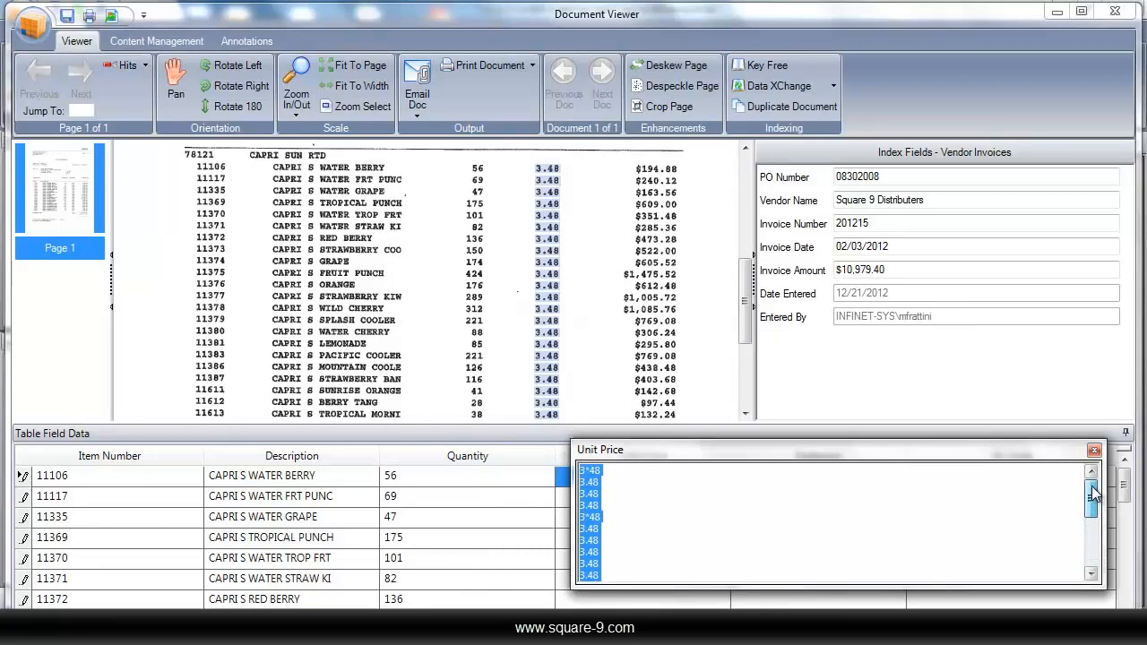
click(591, 469)
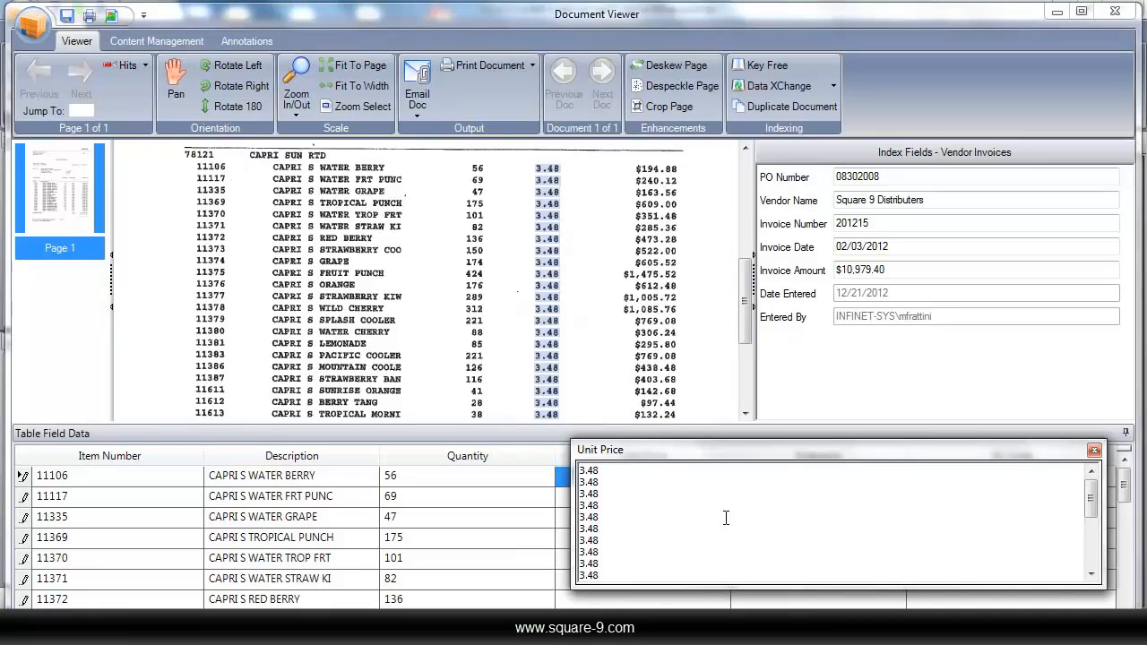
key(Tab)
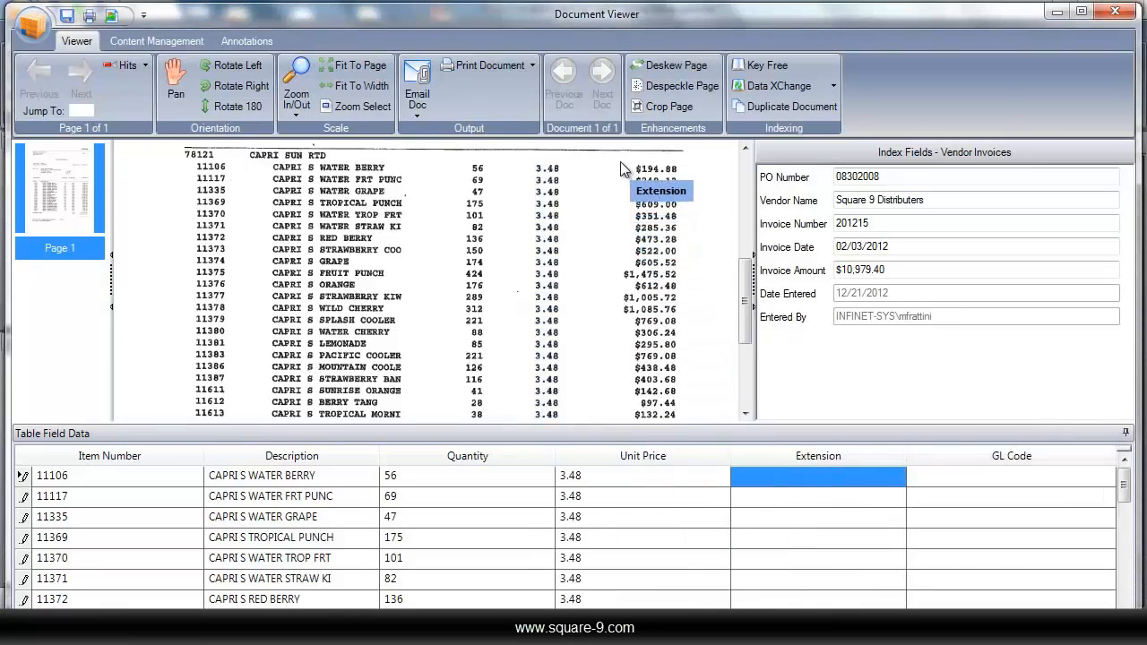
Capture the extension amounts from $194.88 to $132.24 into the Extension column for items 11106 to 11613
drag(620, 162, 700, 418)
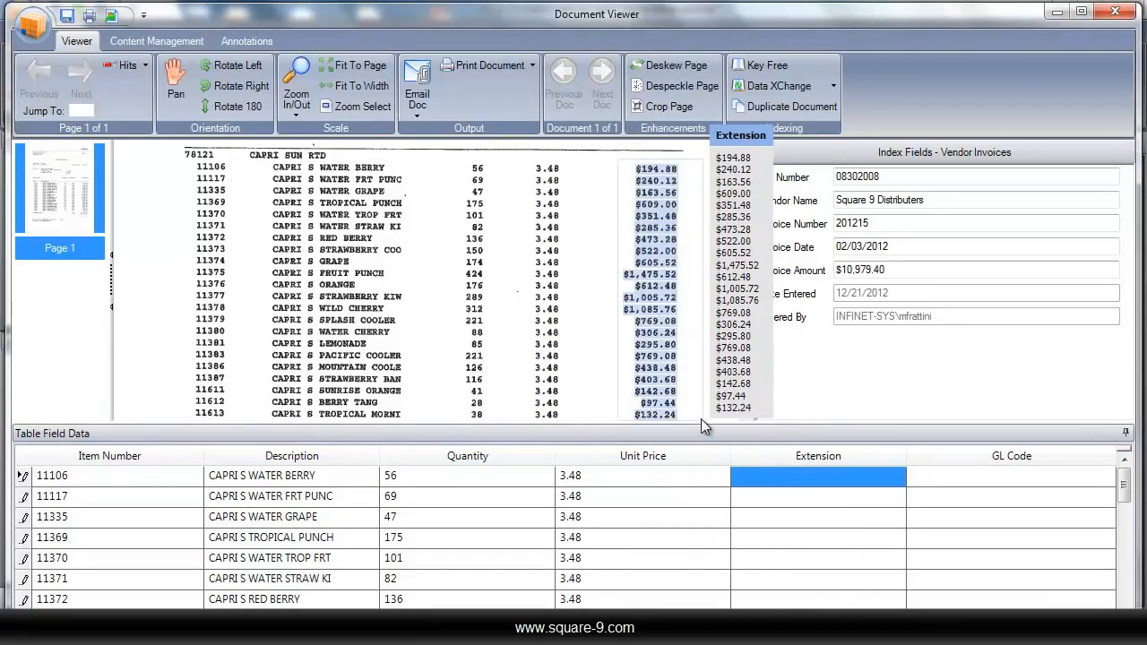
key(Tab)
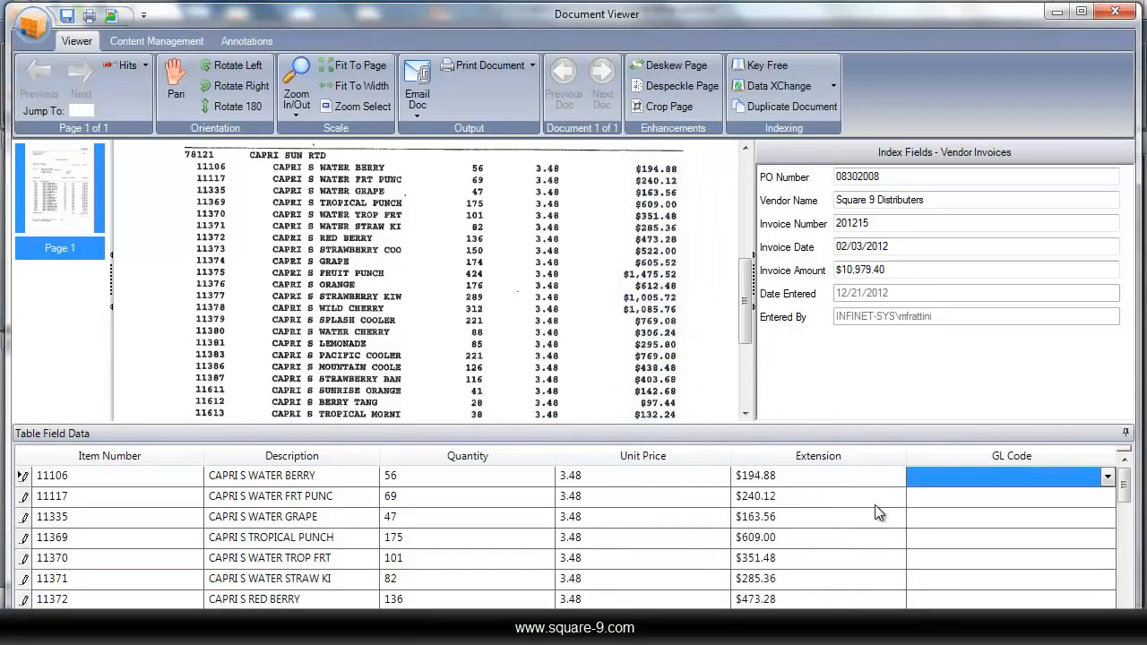